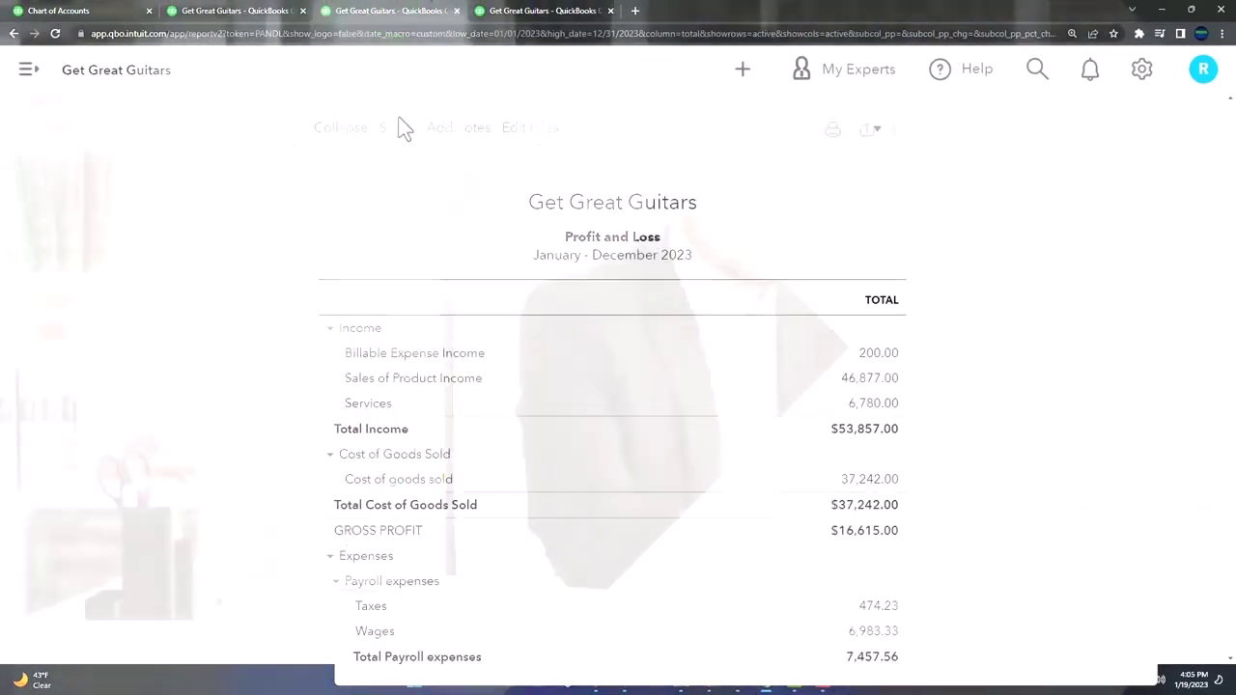
# Examine the Income section of the January - December 2023 Profit and Loss report.
pyautogui.hotkey('ctrl', '+')
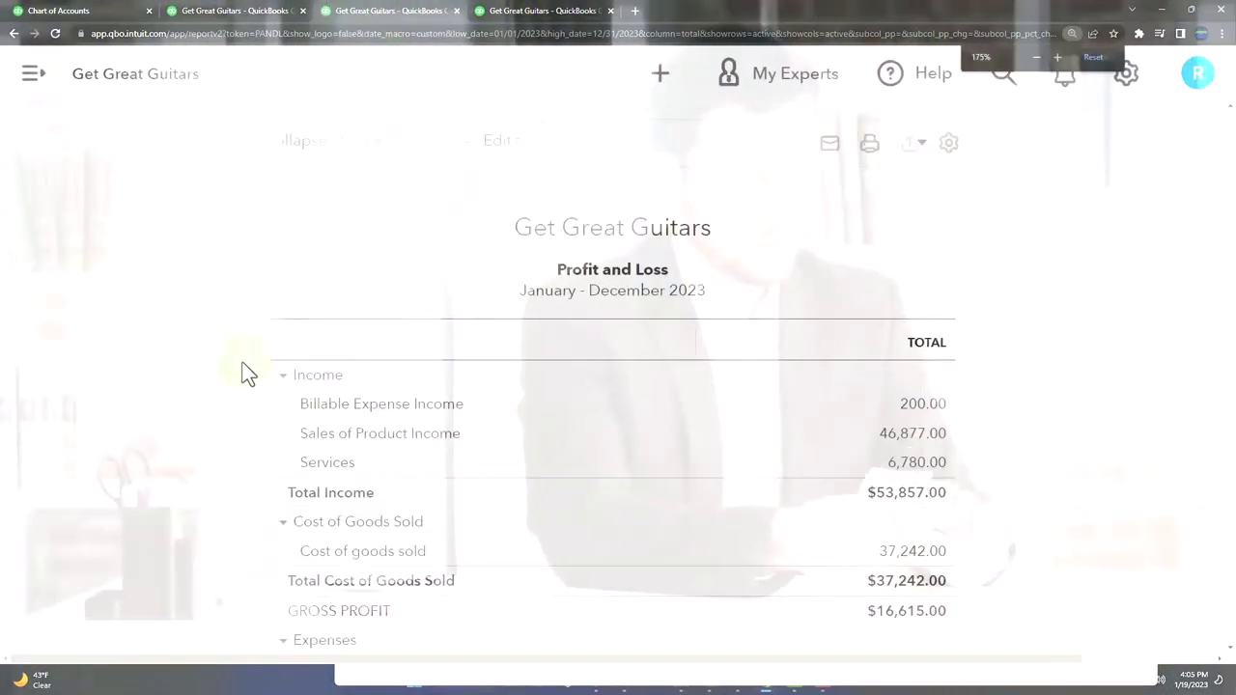
pyautogui.hotkey('ctrl', '+')
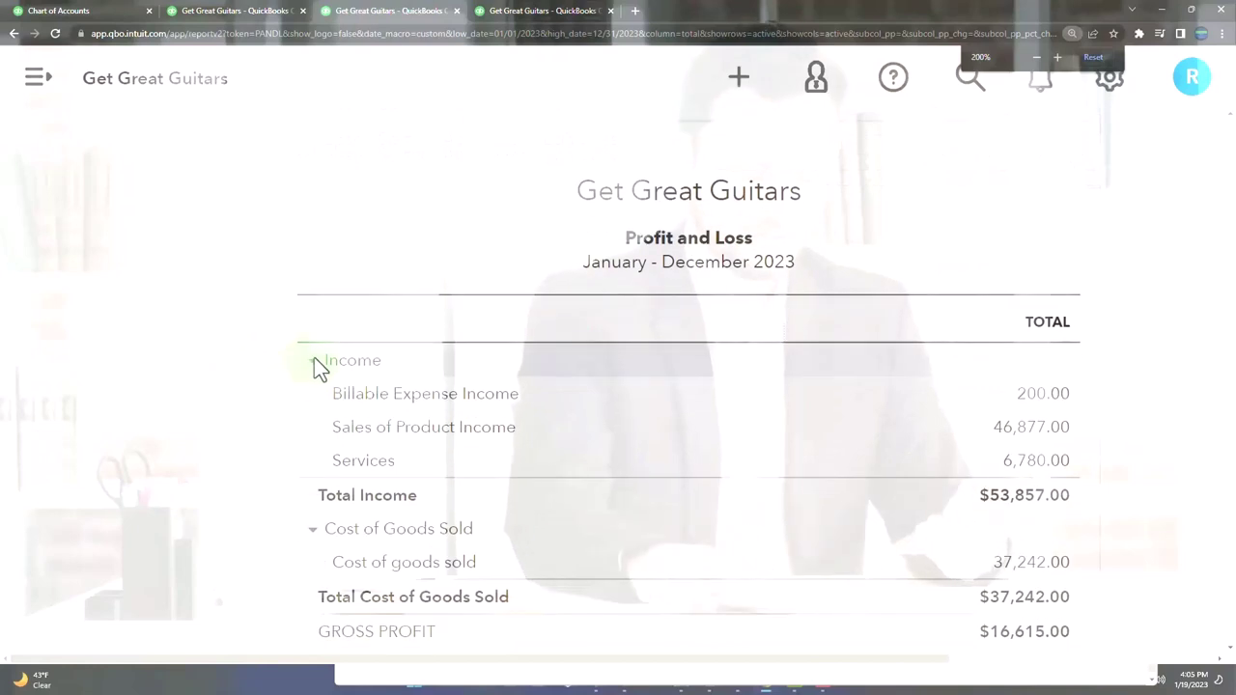
pyautogui.click(312, 358)
pyautogui.click(312, 359)
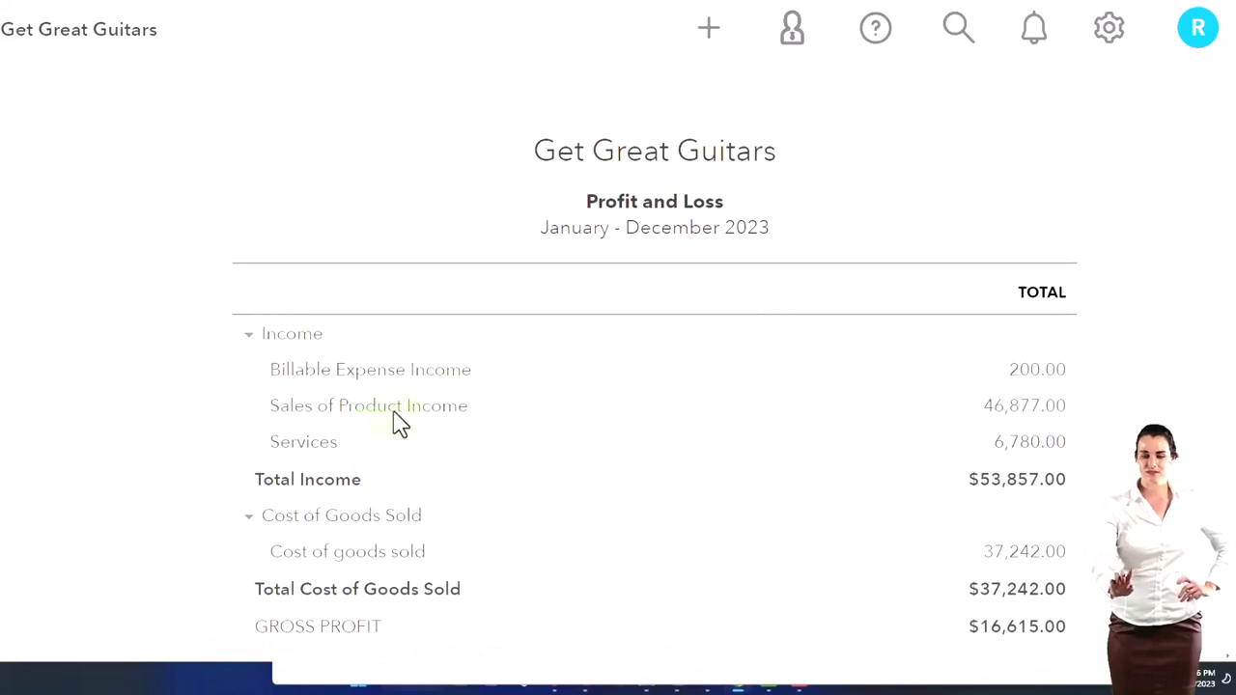
# Go from the Inventory Valuation Summary to the report list and search it for sales reports.
pyautogui.click(520, 16)
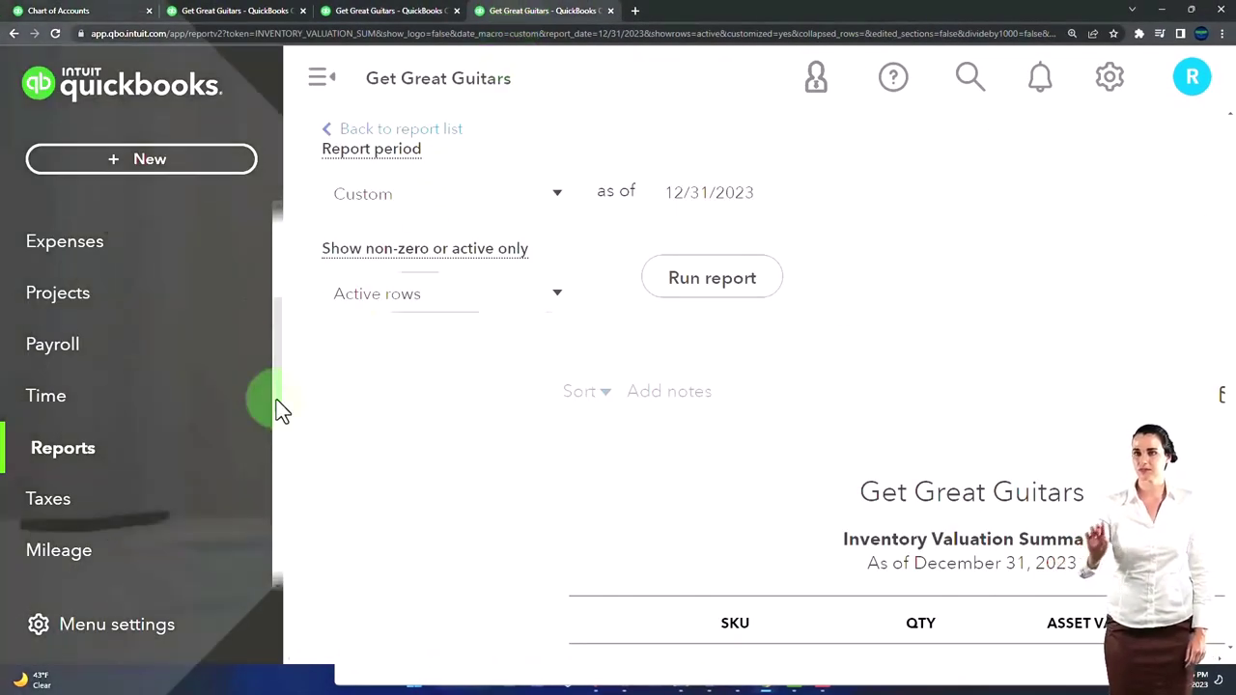
pyautogui.hotkey('ctrl', '-')
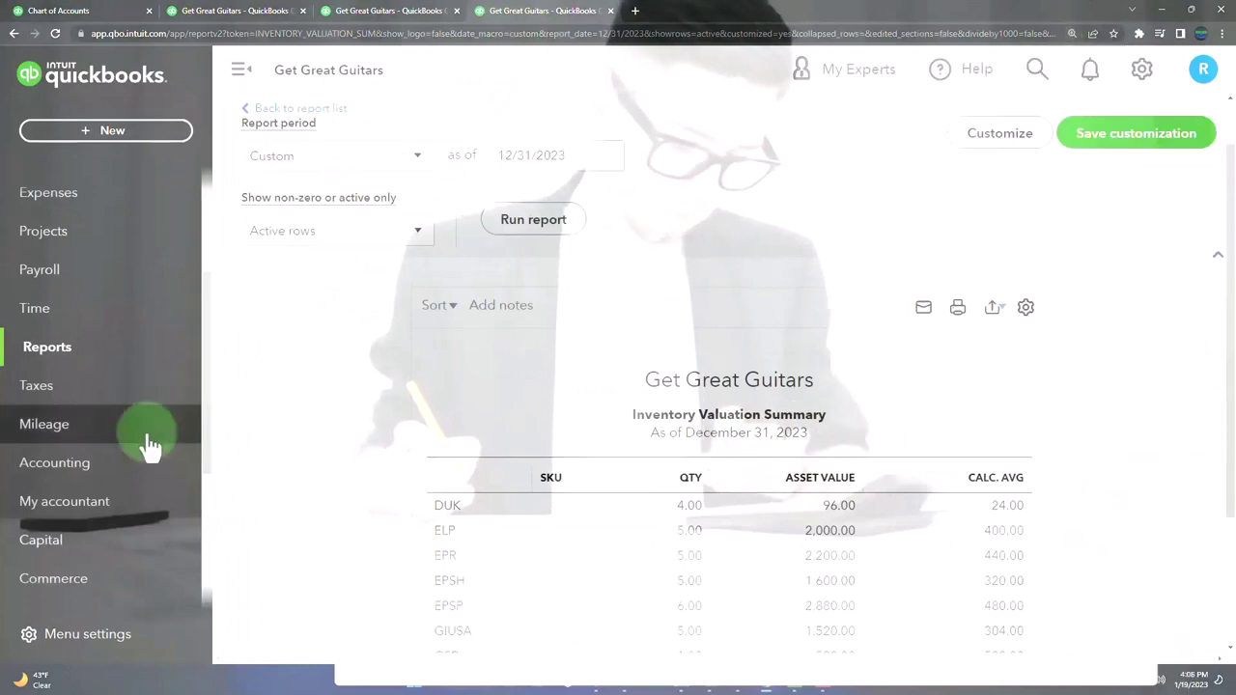
pyautogui.click(60, 352)
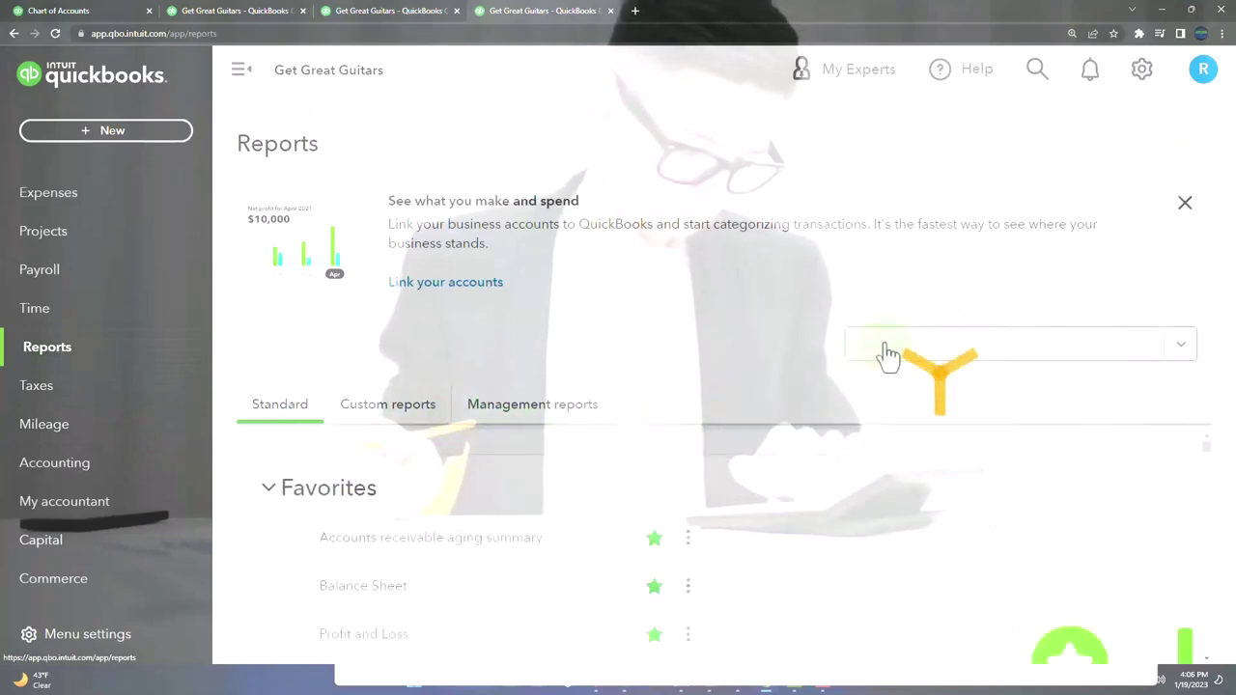
pyautogui.click(887, 345)
pyautogui.write('sales')
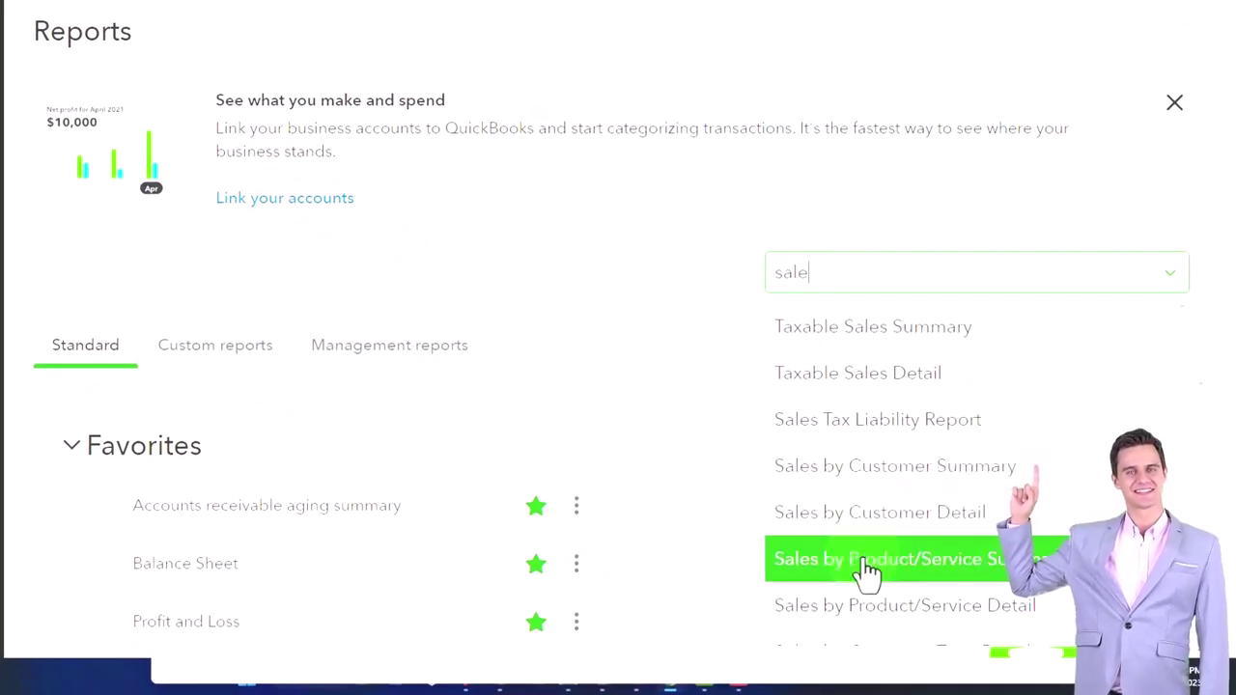
# Return to the Profit and Loss report and review the available customer, vendor, employee and other transaction forms.
pyautogui.click(406, 13)
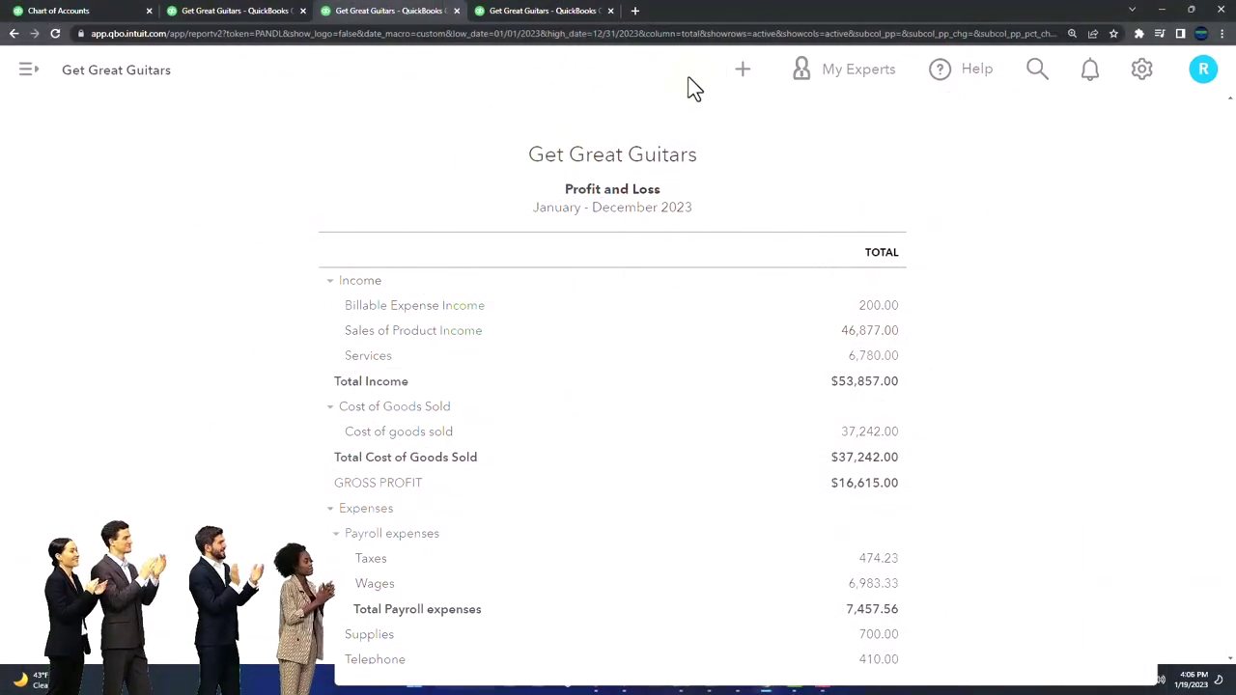
pyautogui.click(739, 72)
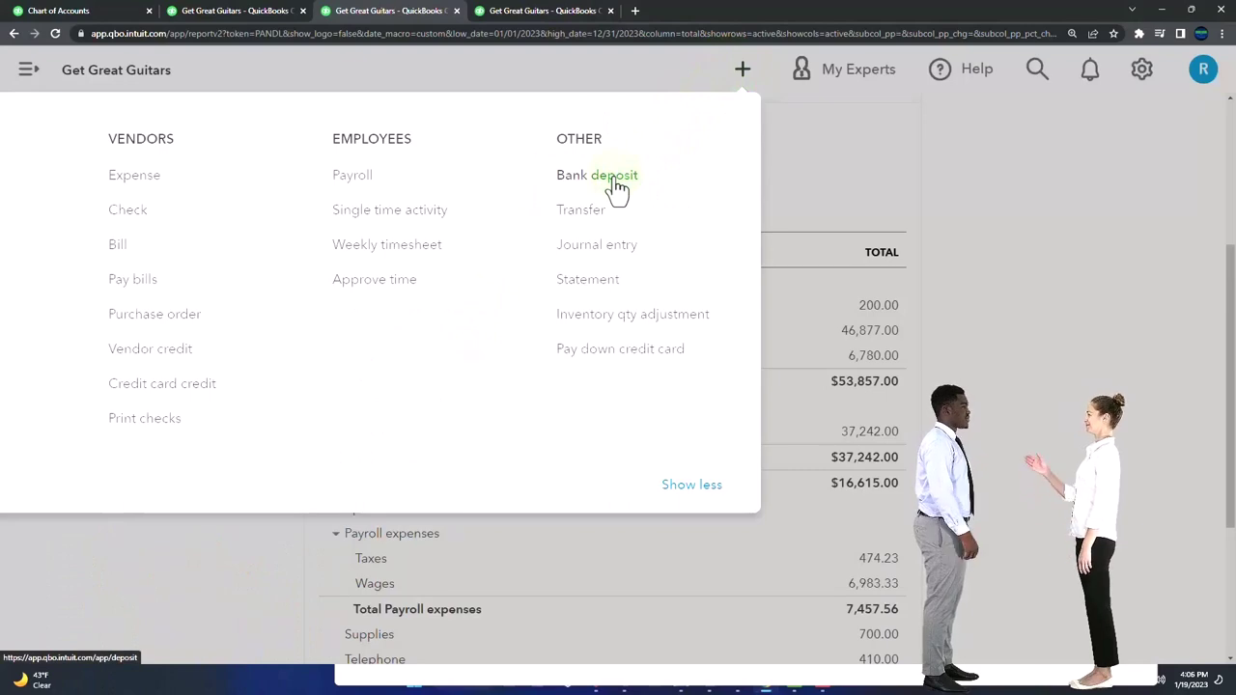
pyautogui.hotkey('ctrl', '-')
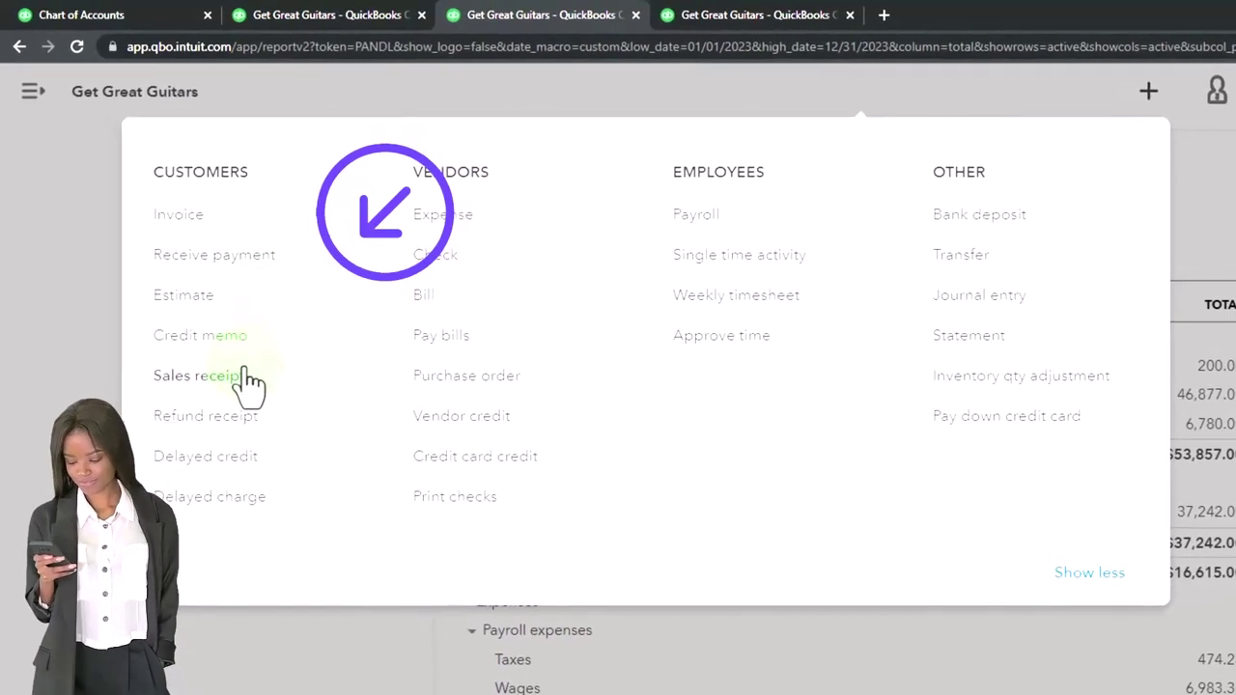
pyautogui.click(37, 380)
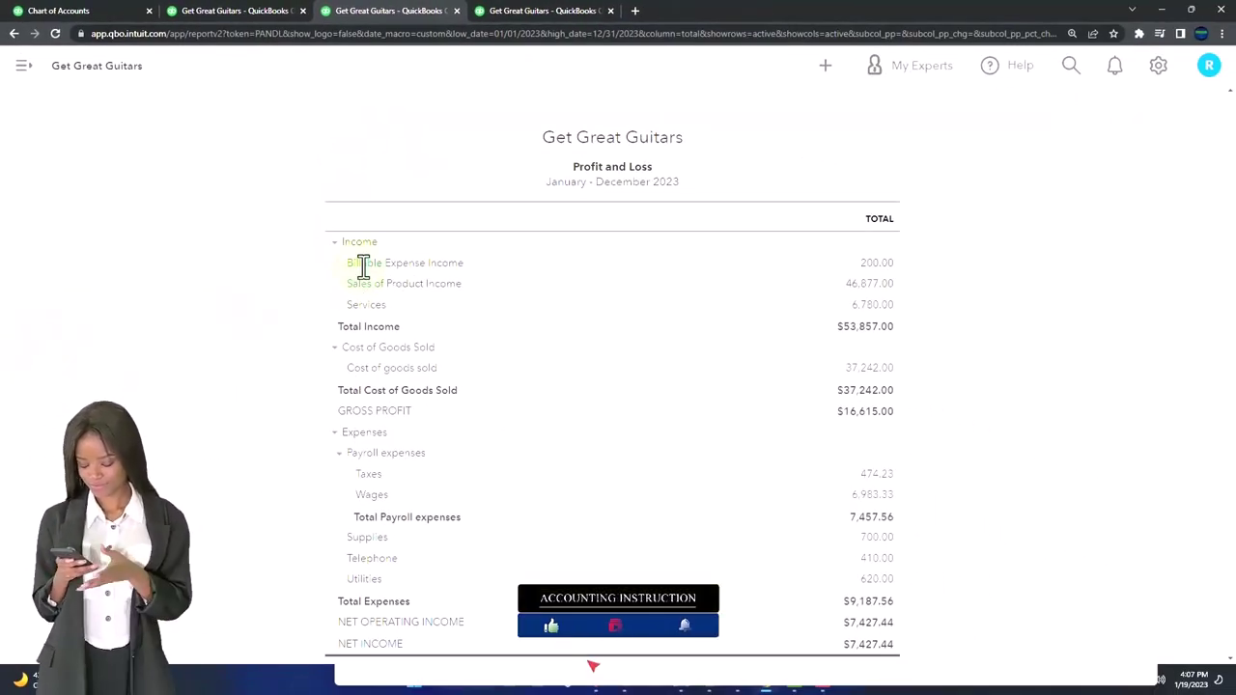
# View the transactions behind the Sales of Product Income total and return to the Profit and Loss summary.
pyautogui.hotkey('ctrl', '+')
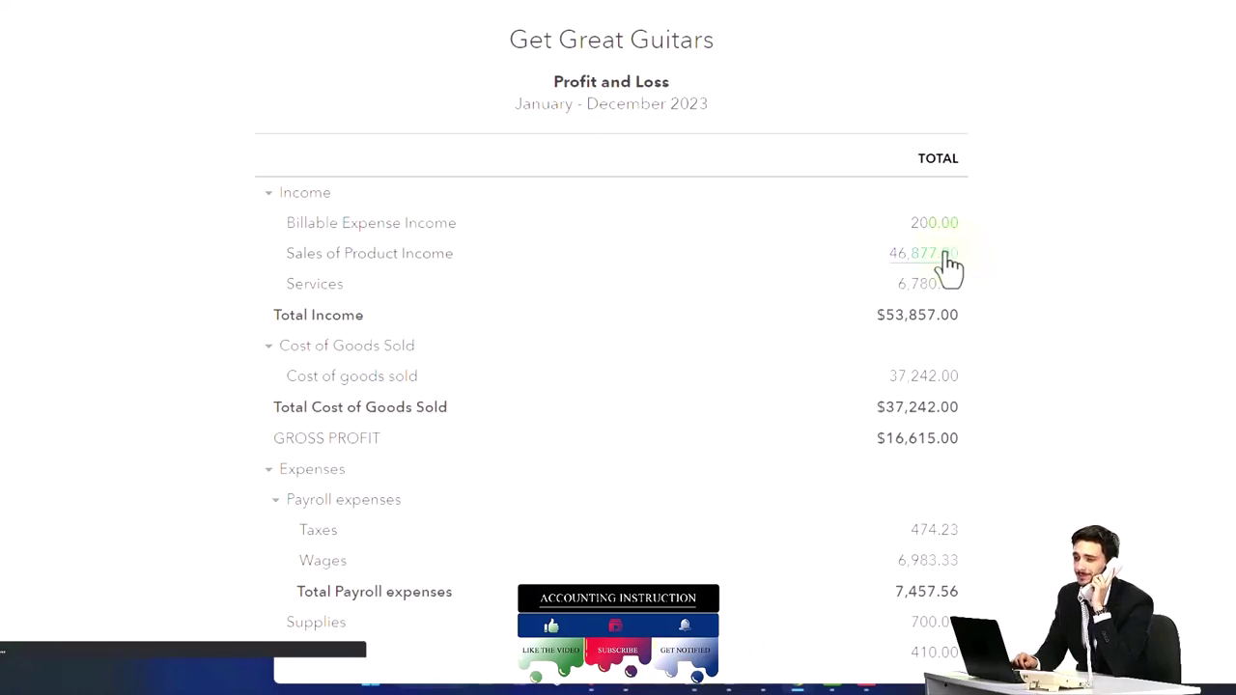
pyautogui.click(951, 258)
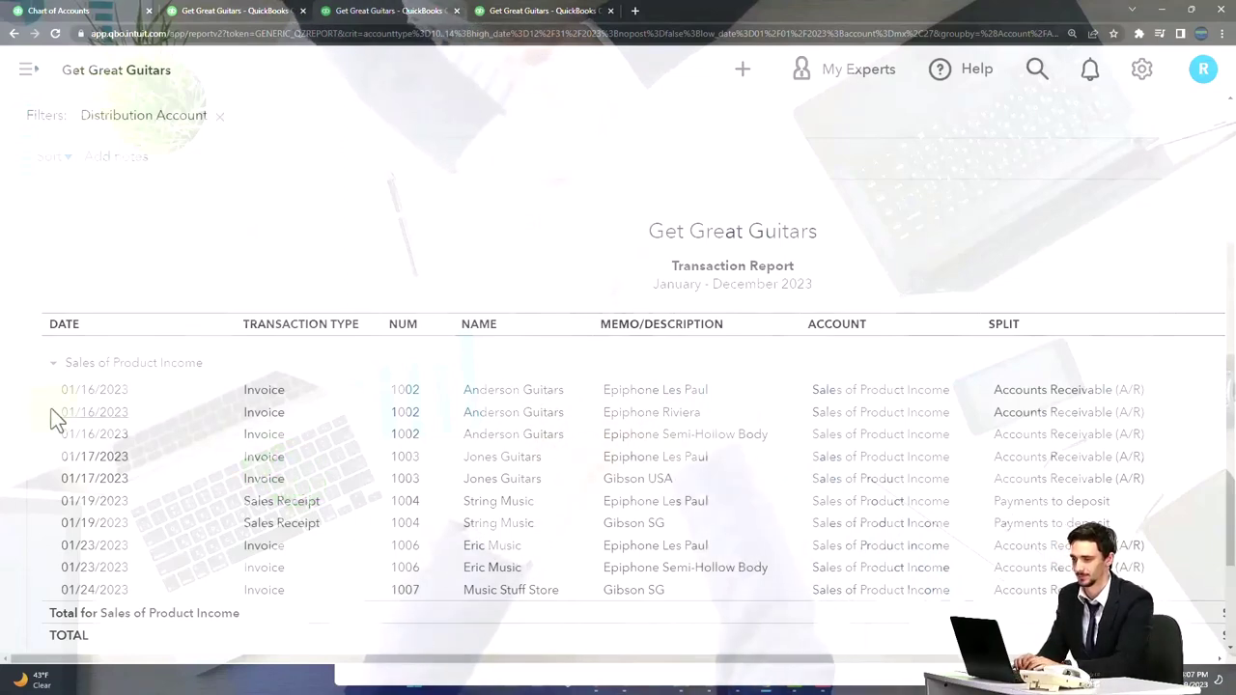
pyautogui.scroll(3, 44, 414)
pyautogui.click(123, 176)
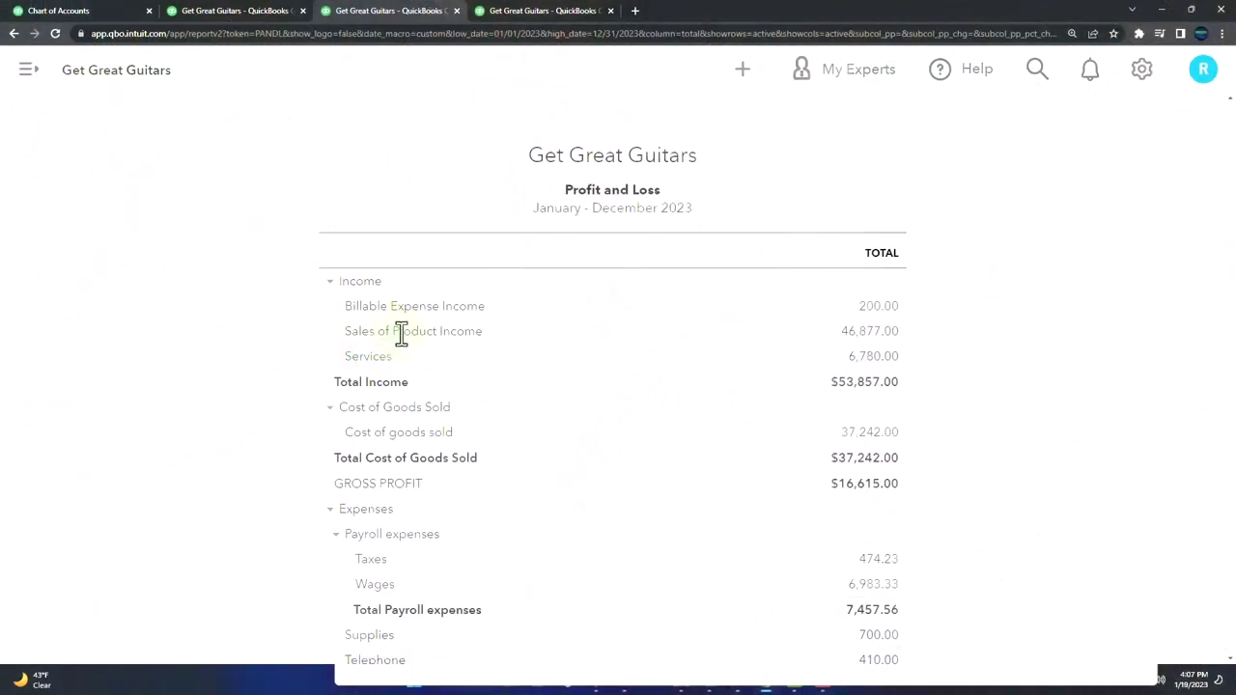
# View the transactions behind the Cost of goods sold amount and return to the Profit and Loss summary.
pyautogui.scroll(-1, 405, 363)
pyautogui.hotkey('ctrl', '+')
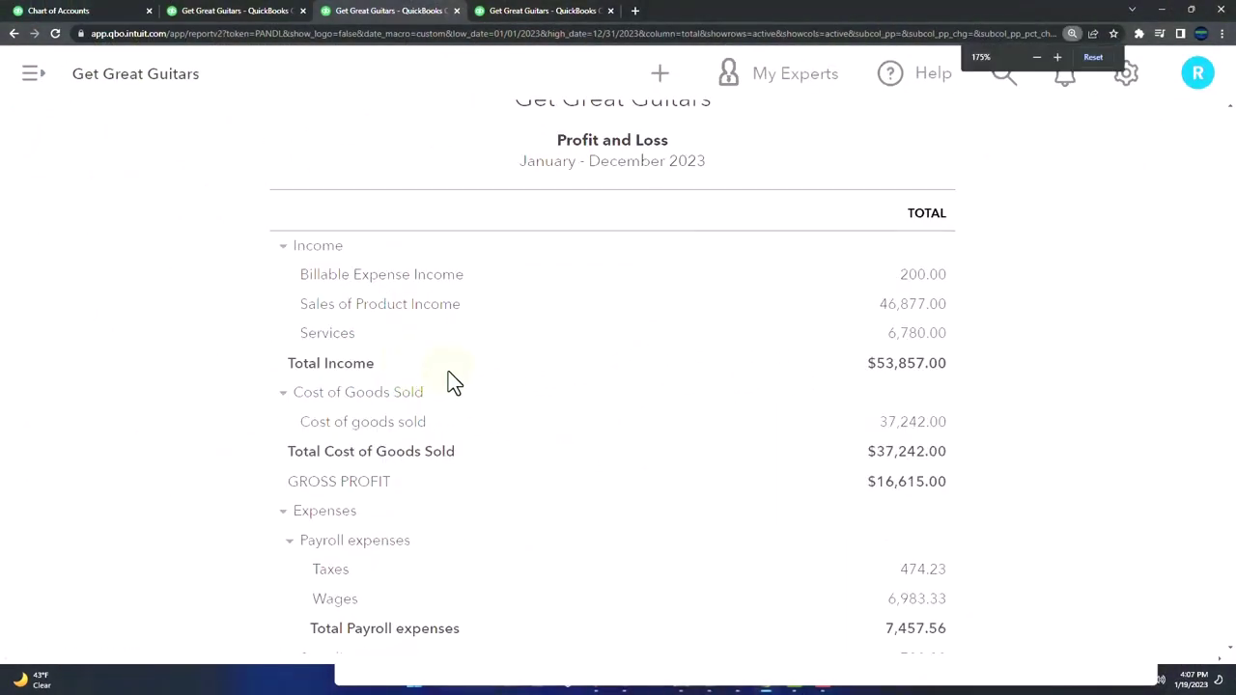
pyautogui.scroll(-1, 580, 391)
pyautogui.click(908, 363)
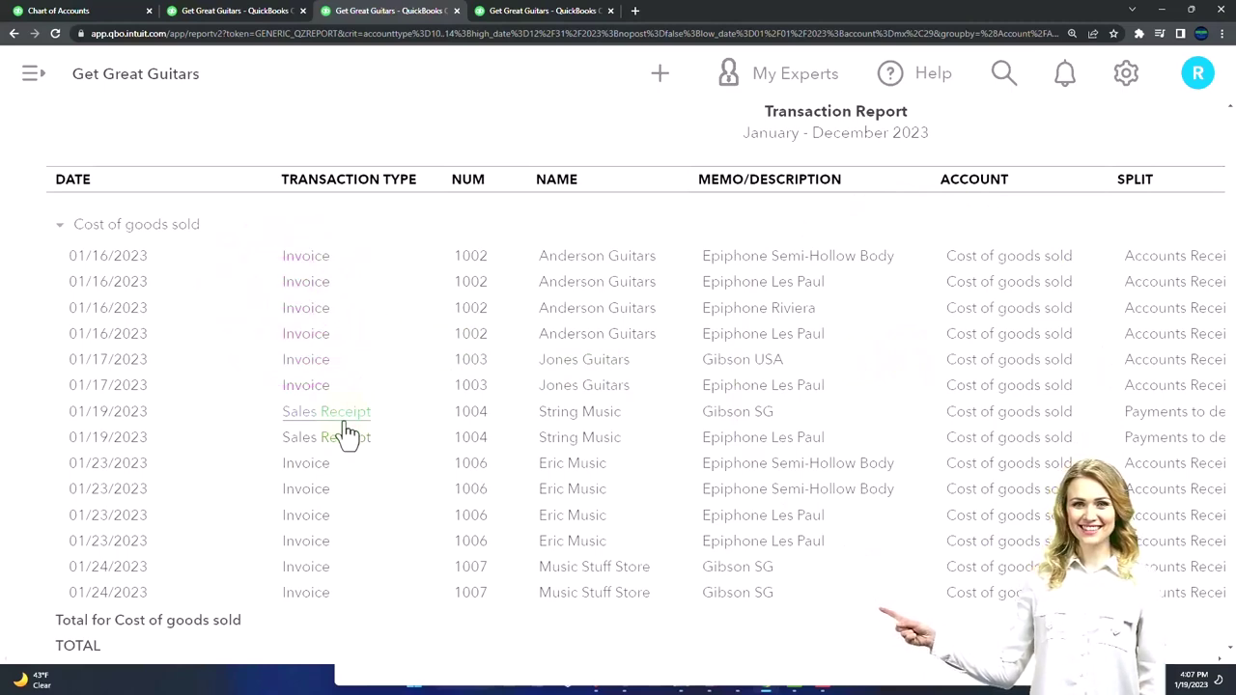
pyautogui.scroll(5, 347, 435)
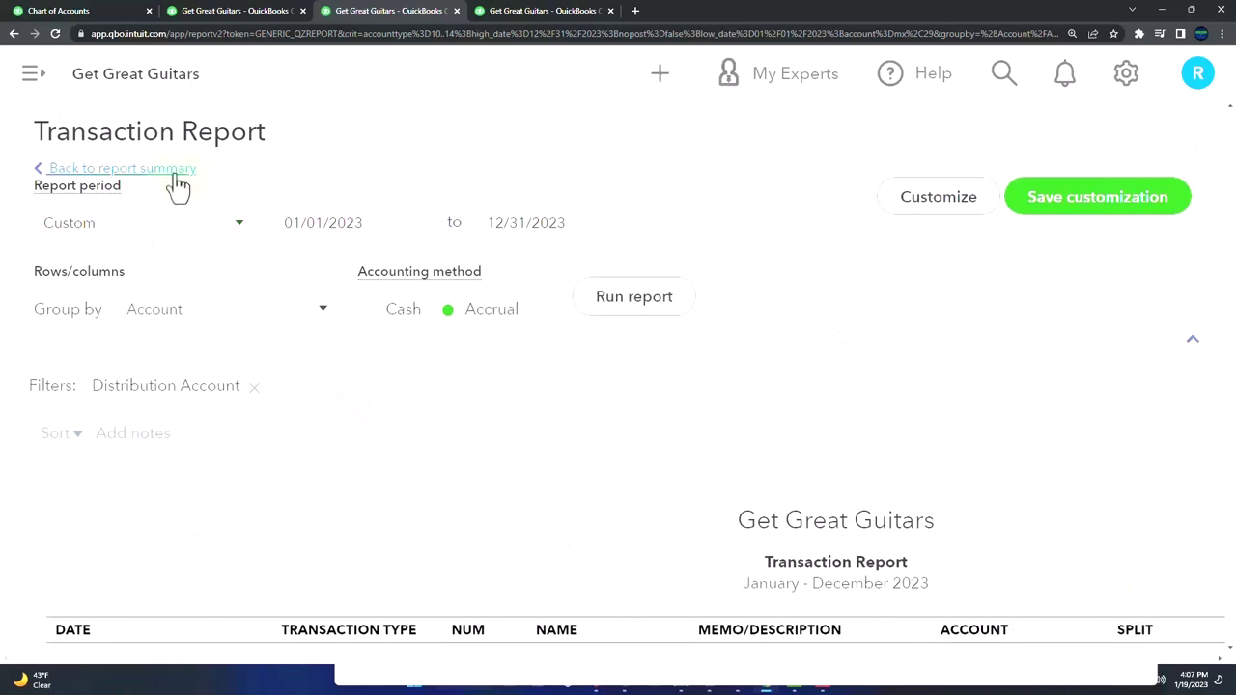
pyautogui.click(179, 183)
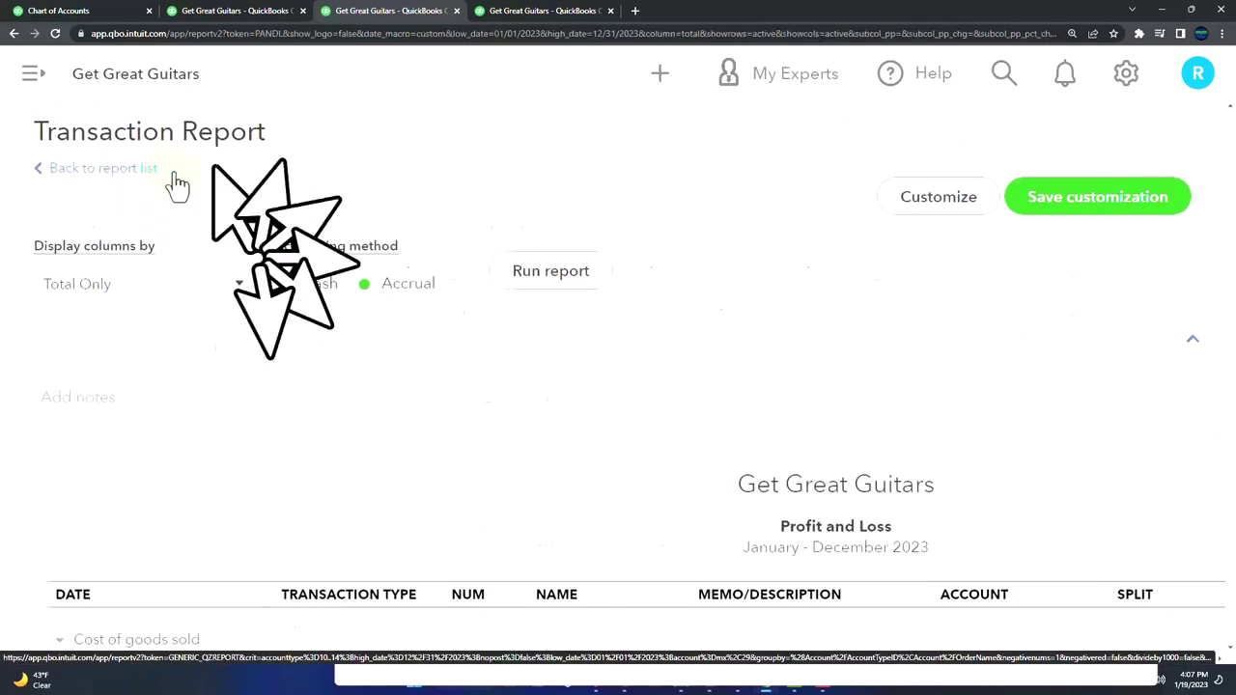
# Review the expense accounts, view the transactions behind the Supplies amount, and return to the Profit and Loss summary.
pyautogui.scroll(-5, 171, 184)
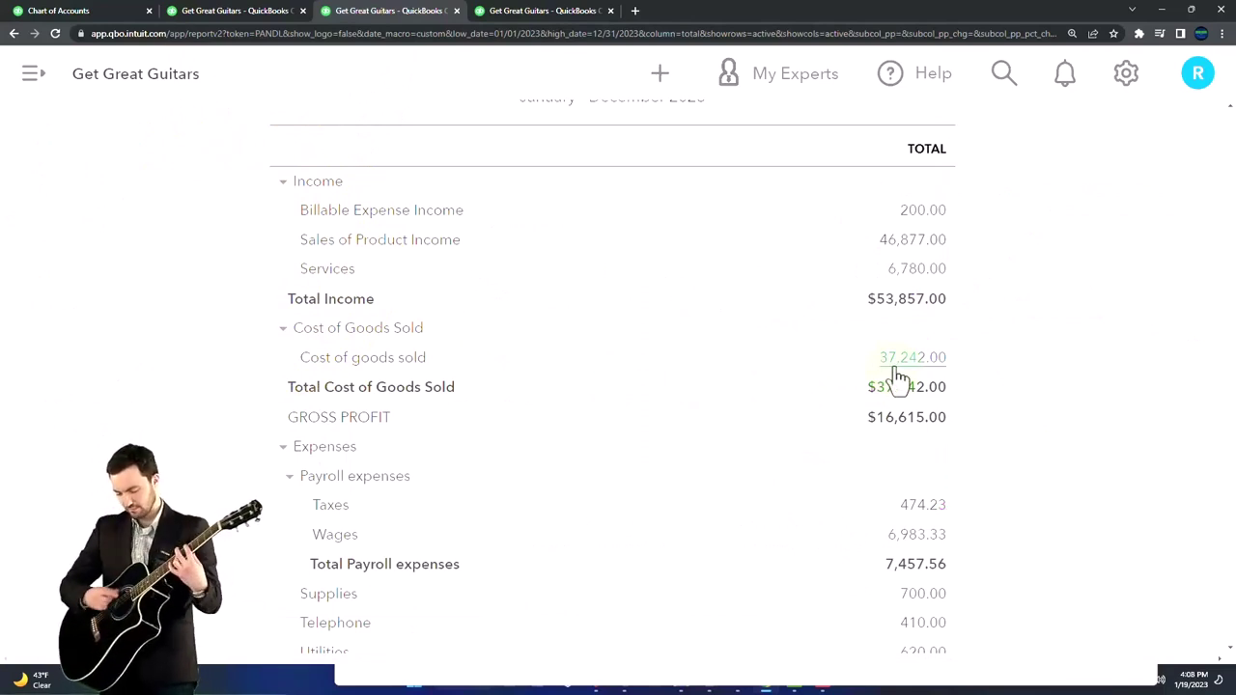
pyautogui.scroll(-1, 898, 376)
pyautogui.scroll(-1, 899, 376)
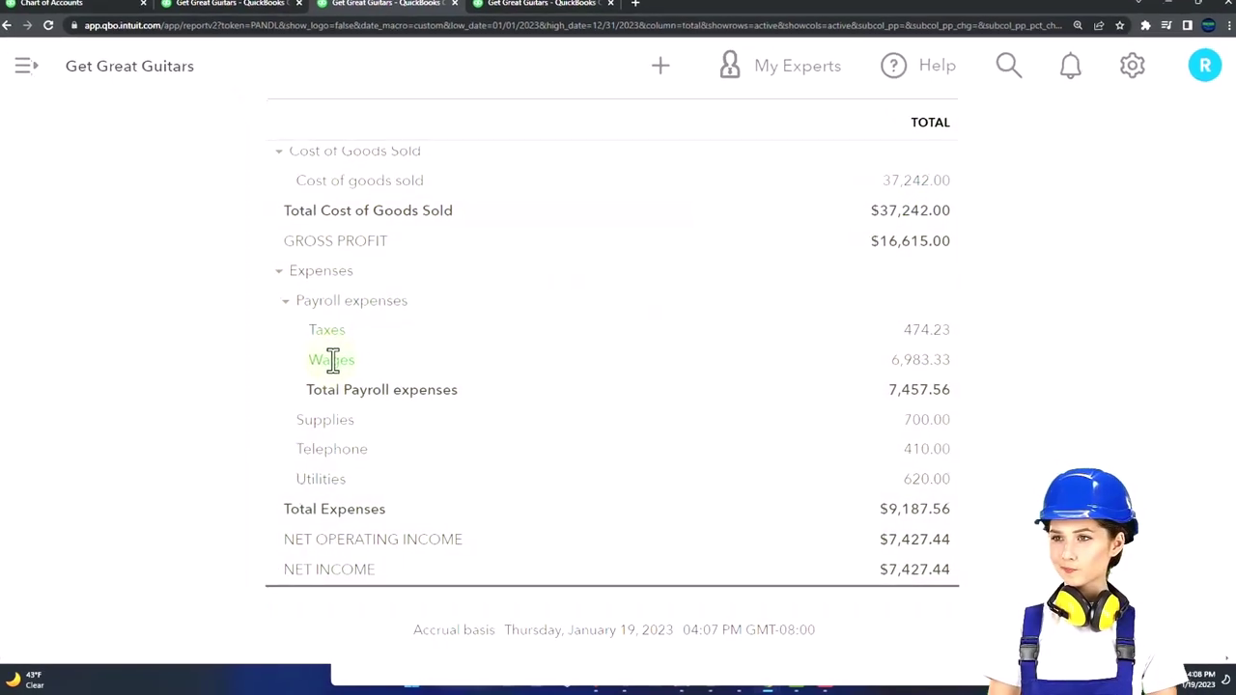
pyautogui.scroll(-1, 333, 360)
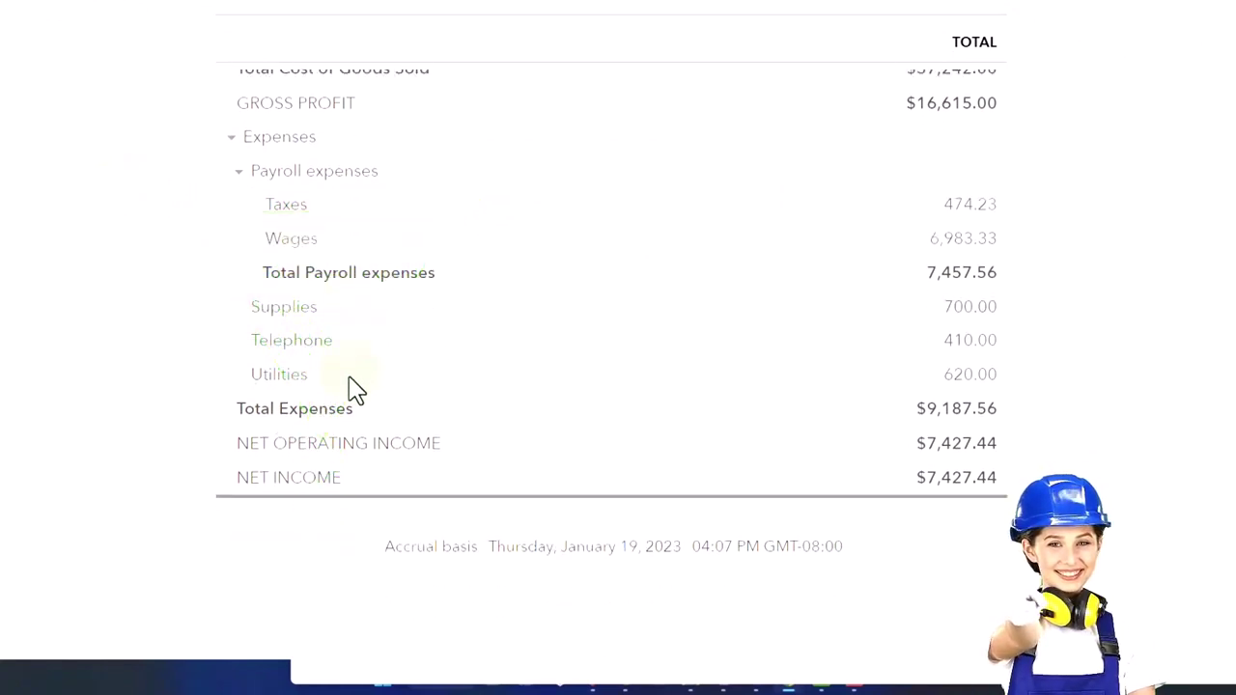
pyautogui.click(961, 307)
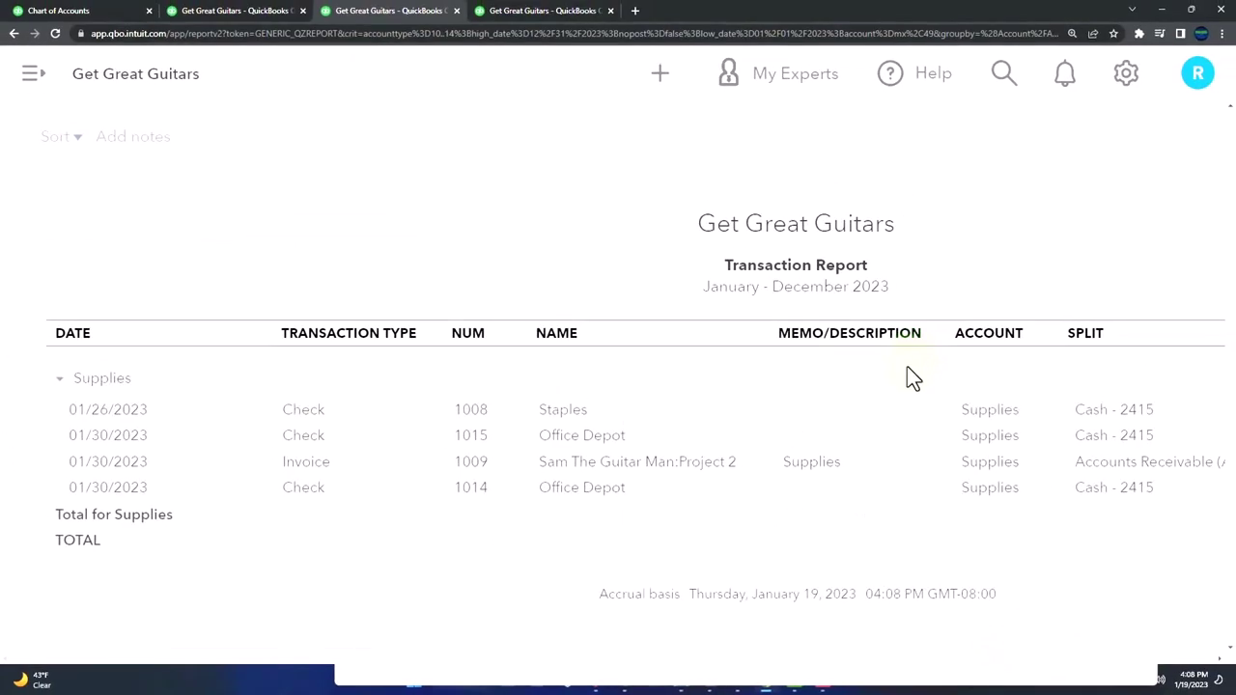
pyautogui.hotkey('ctrl', '-')
pyautogui.hotkey('ctrl', '-')
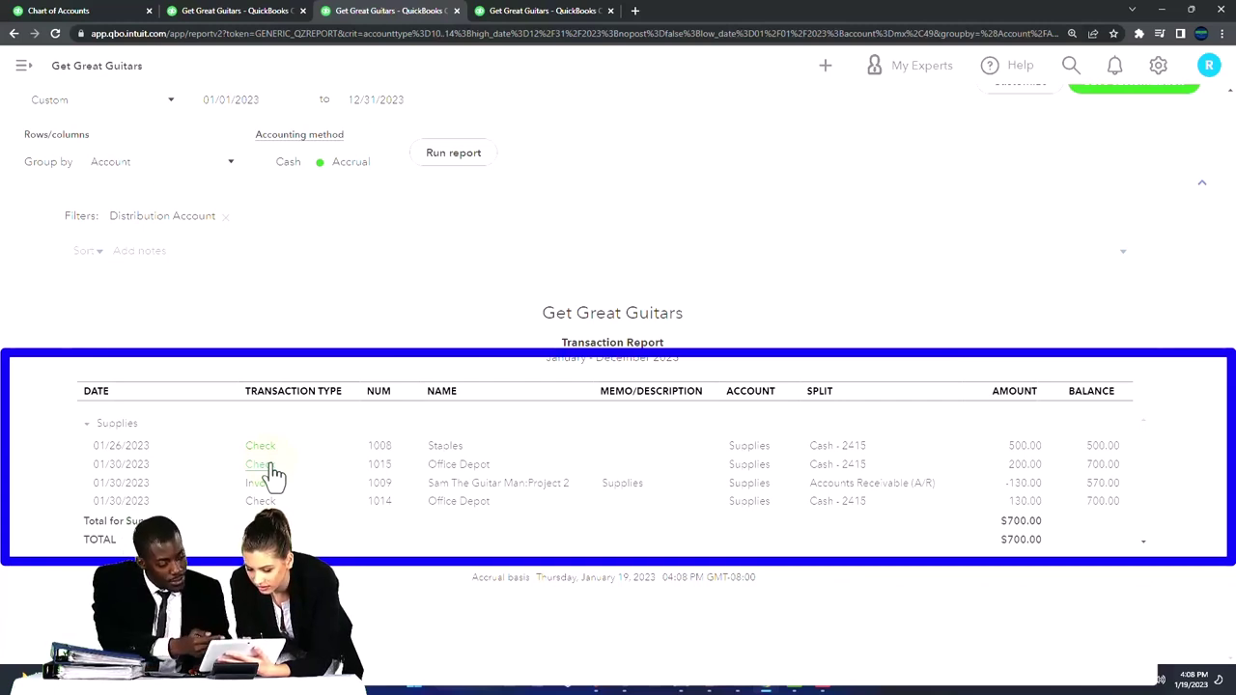
pyautogui.scroll(1, 271, 475)
pyautogui.scroll(-1, 271, 474)
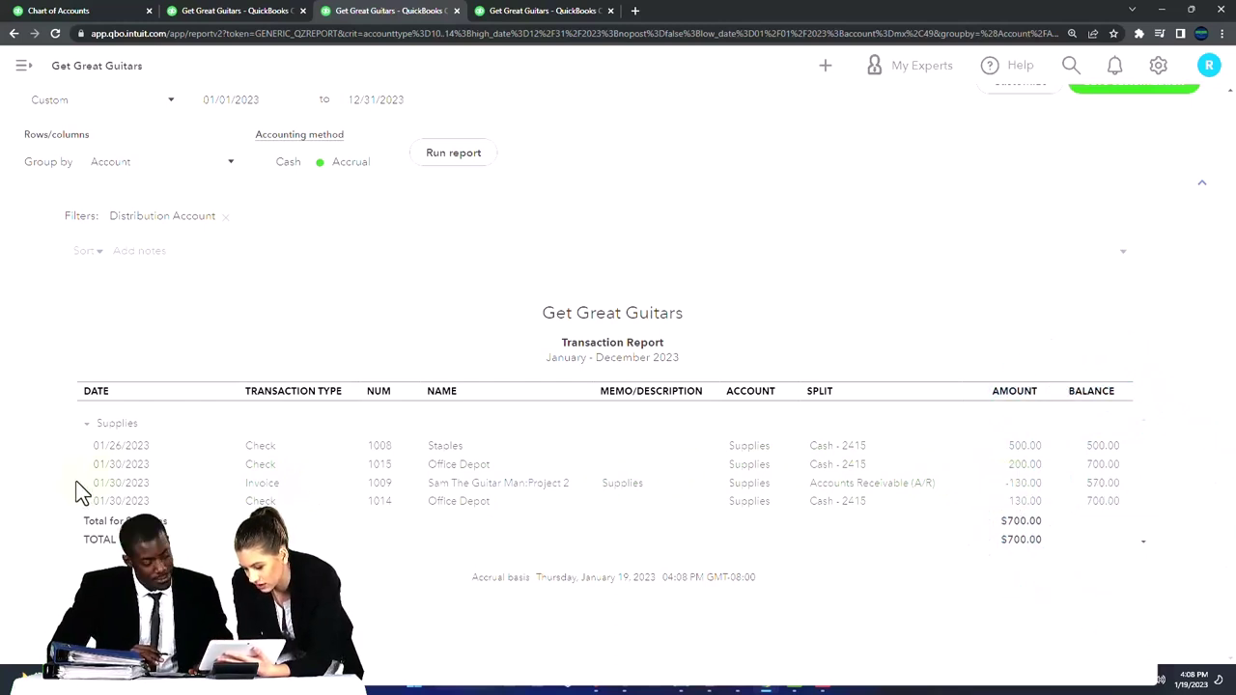
pyautogui.scroll(1, 70, 495)
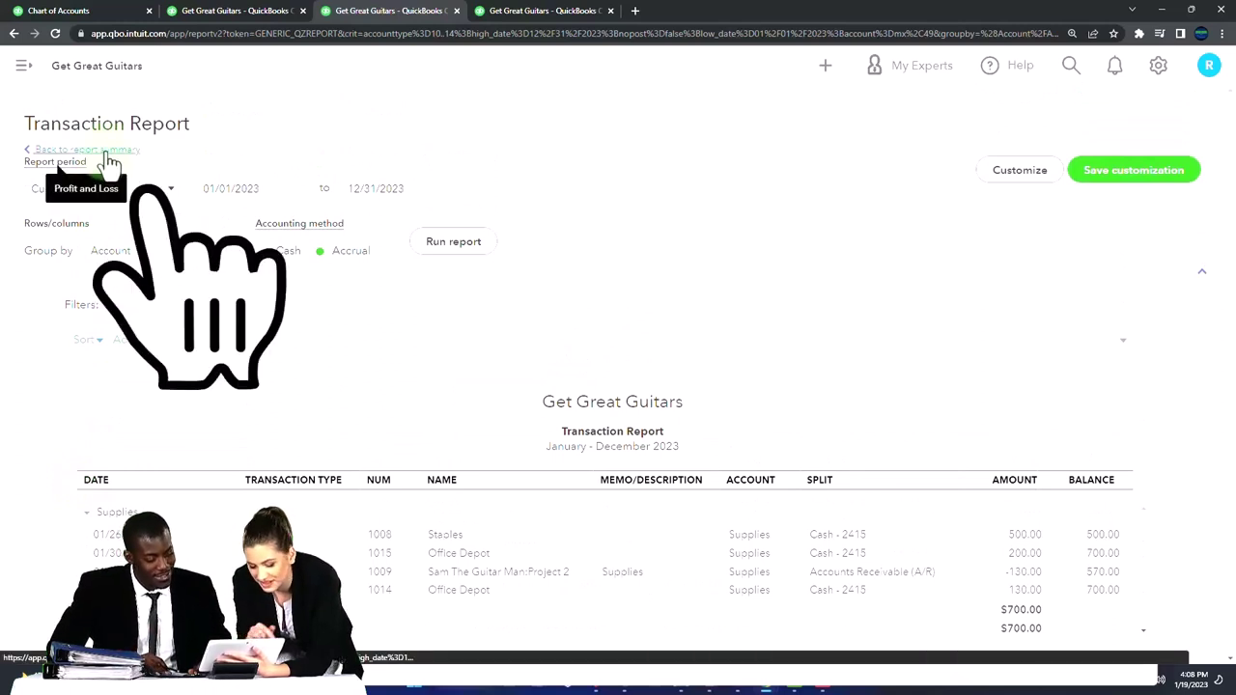
pyautogui.click(107, 152)
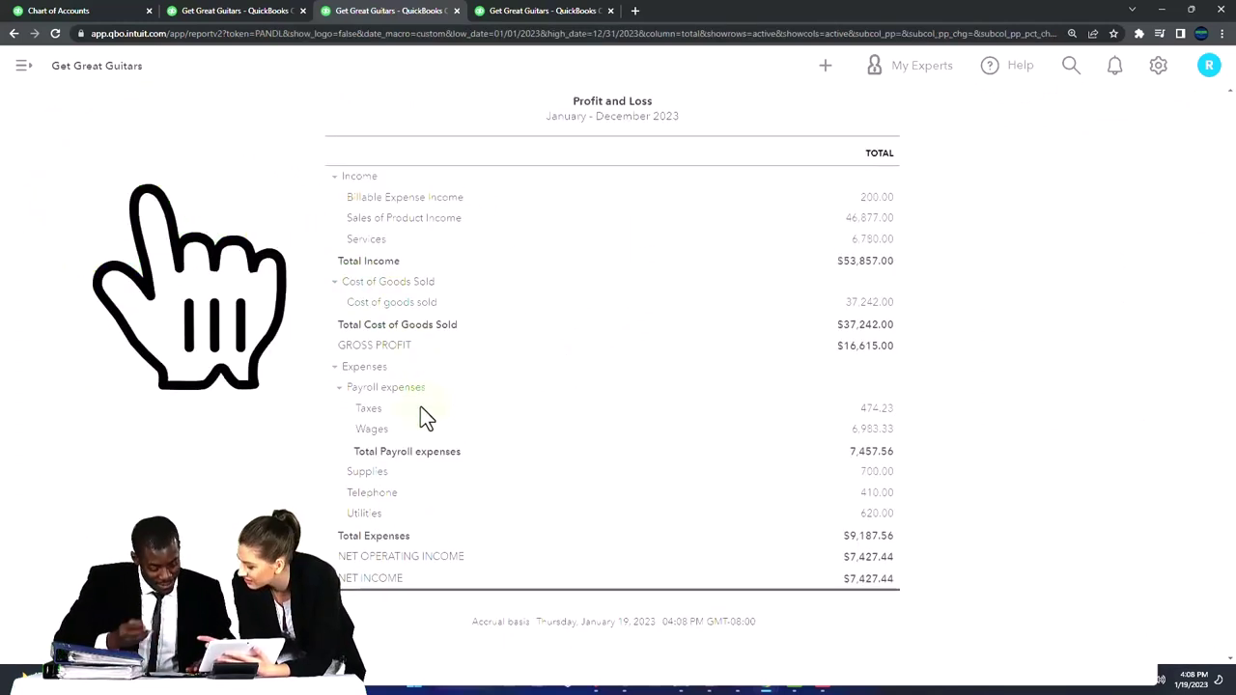
# Run the Balance Sheet report for the period 01/01/2024 to 12/31/2024.
pyautogui.hotkey('ctrl', '+')
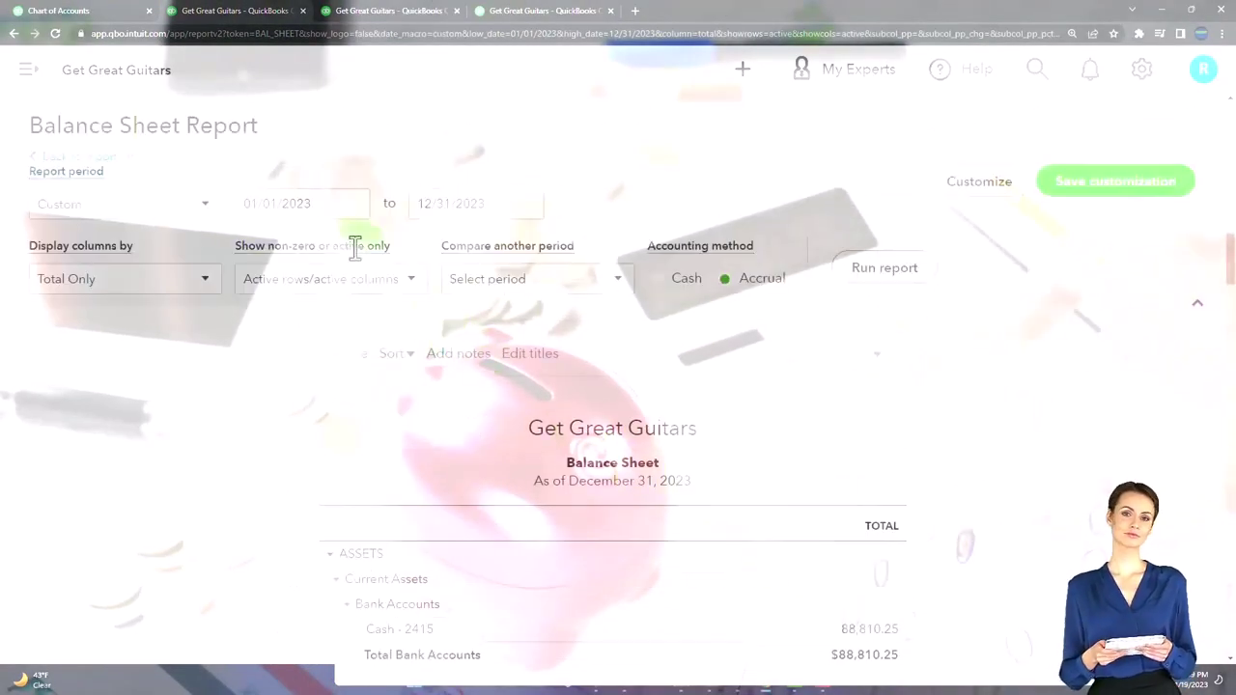
pyautogui.click(331, 203)
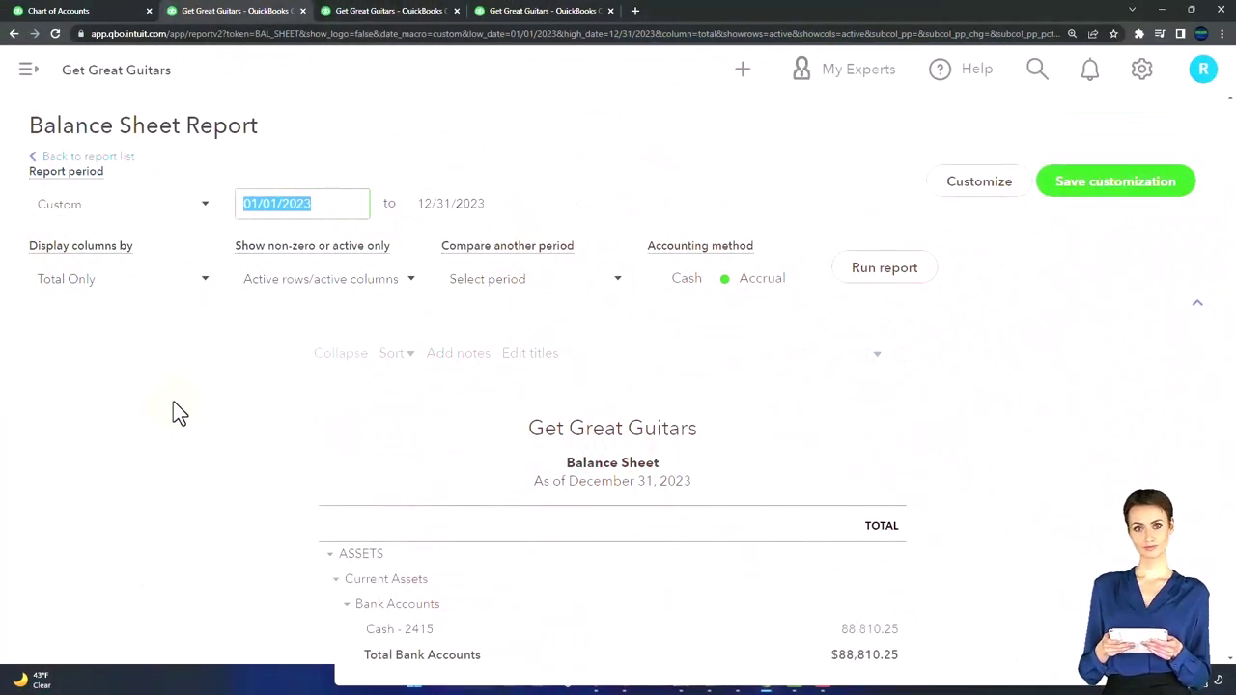
pyautogui.write('01/01/2024')
pyautogui.press('Tab')
pyautogui.write('12')
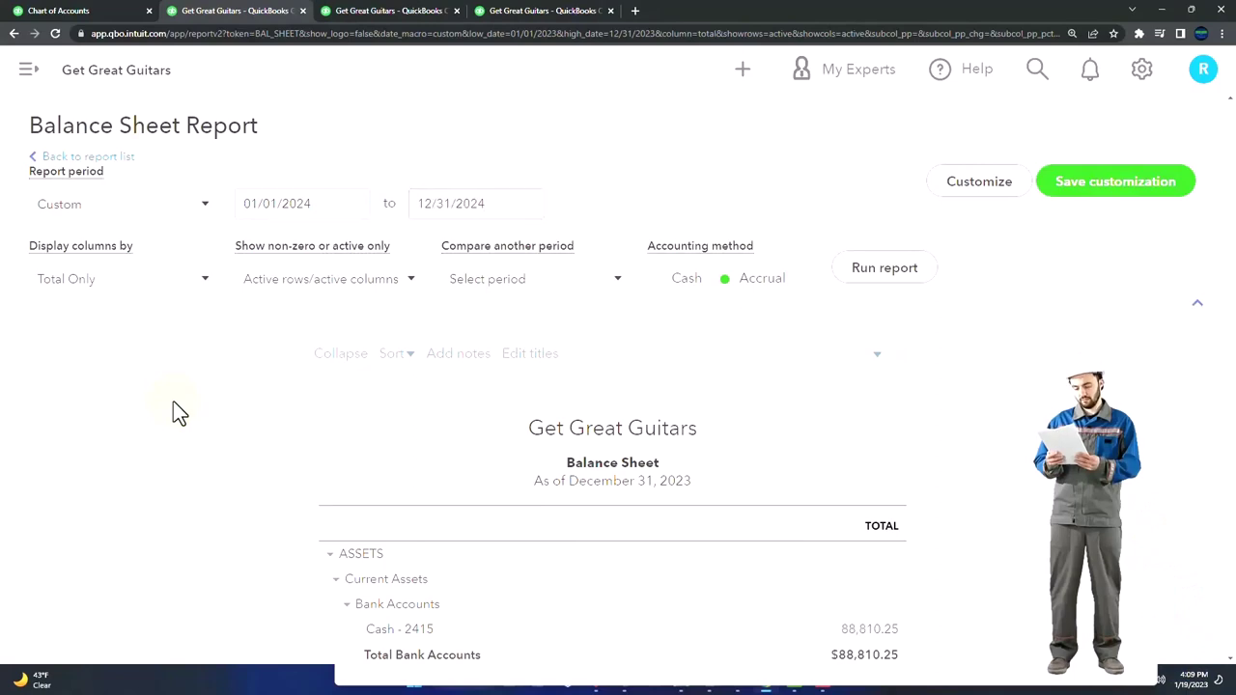
pyautogui.click(882, 276)
# Examine the Equity section of the Balance Sheet, focusing on the Owner's Equity amount.
pyautogui.scroll(-8, 918, 450)
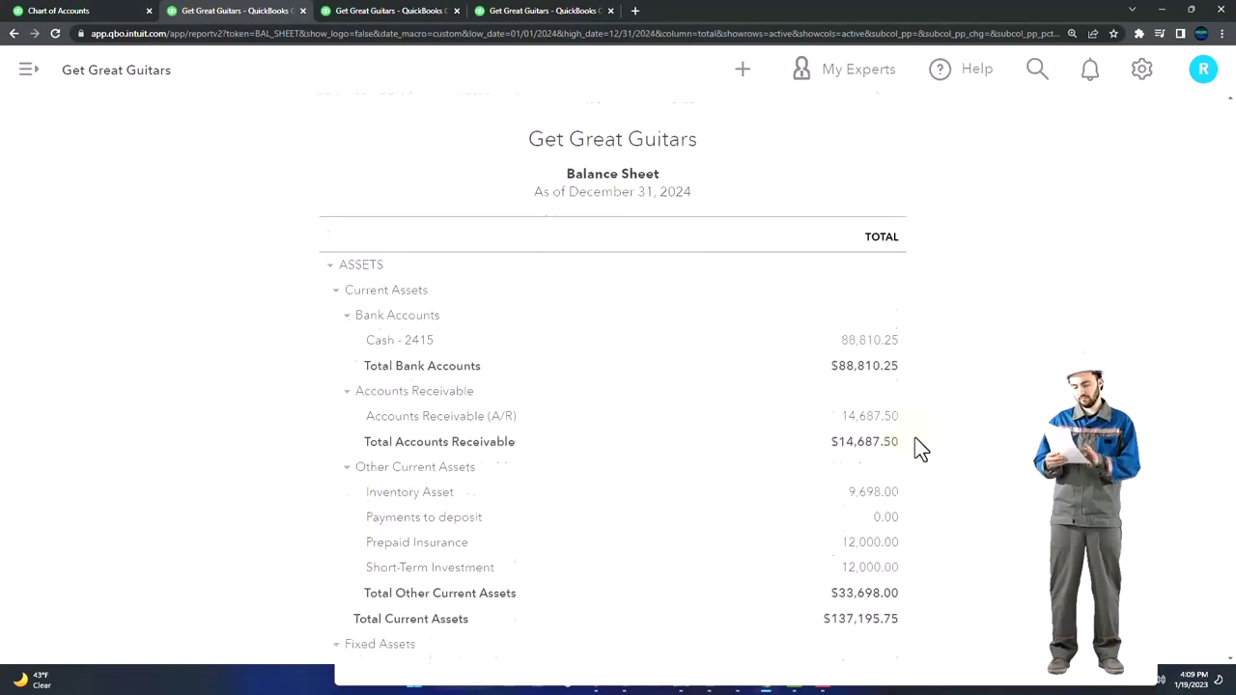
pyautogui.scroll(-4, 918, 534)
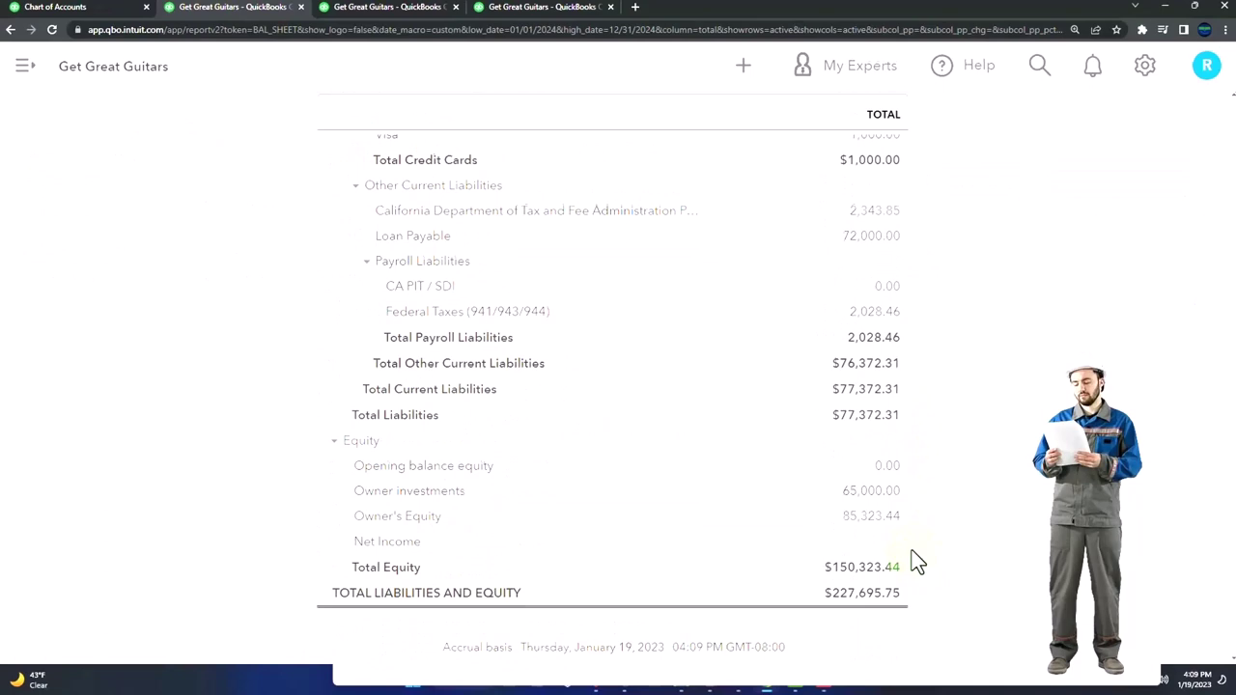
pyautogui.click(878, 526)
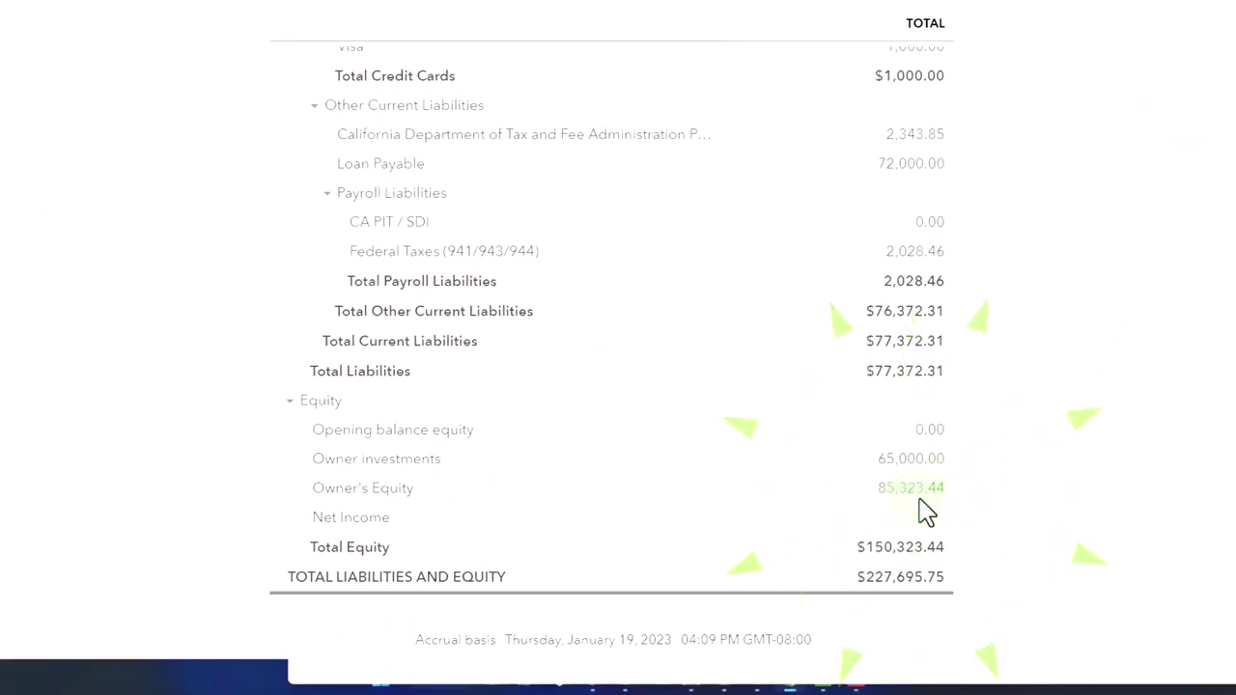